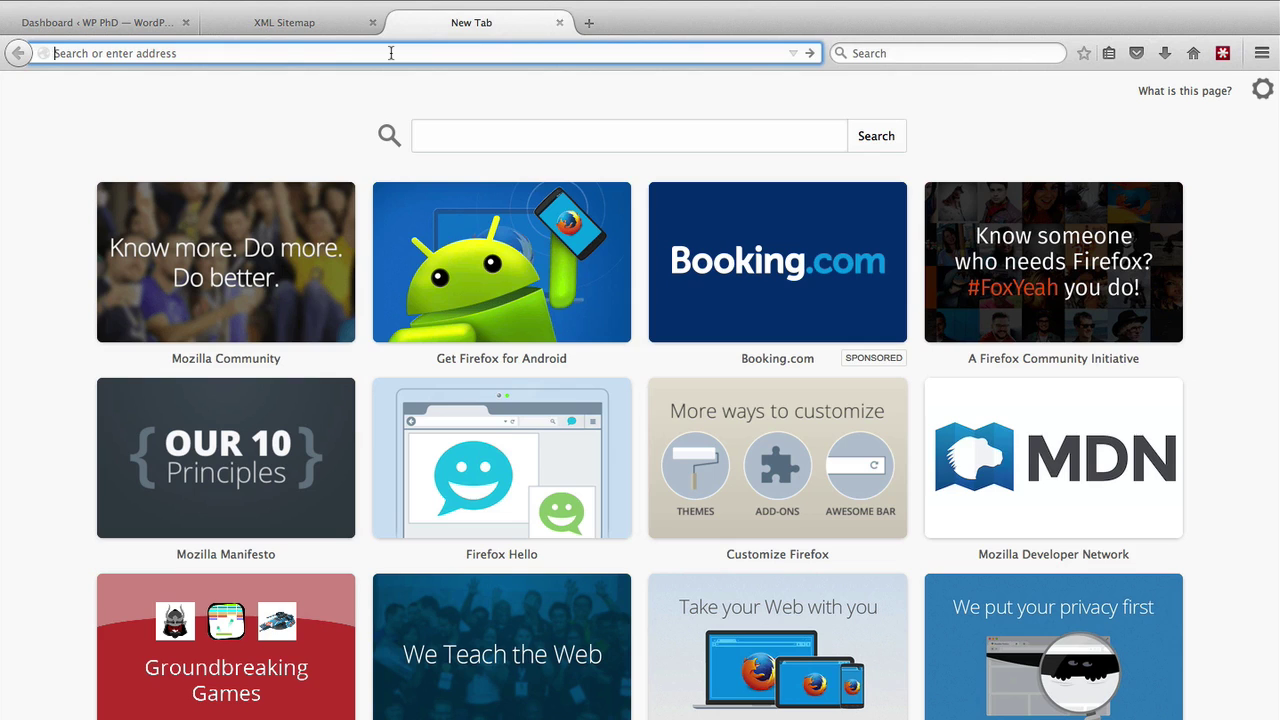
# - Load webmaster.google.com in the new Firefox tab
pyautogui.write('webmaster')
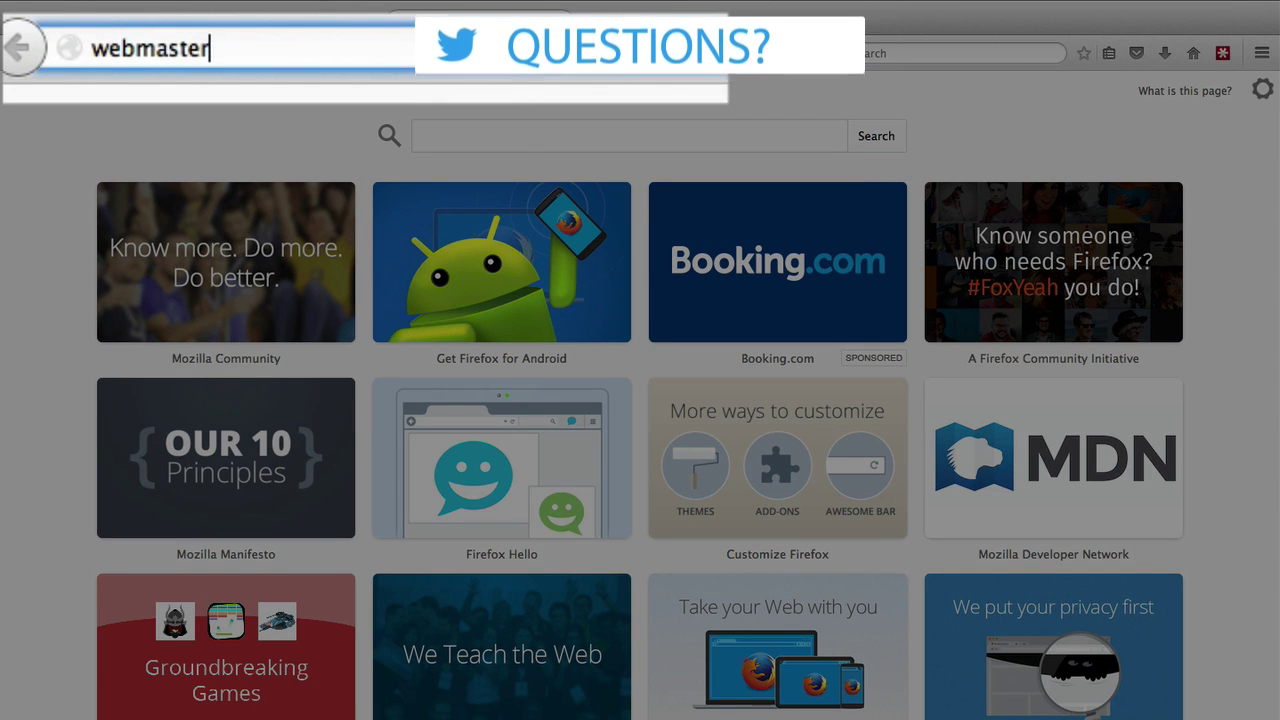
pyautogui.write('.google.com')
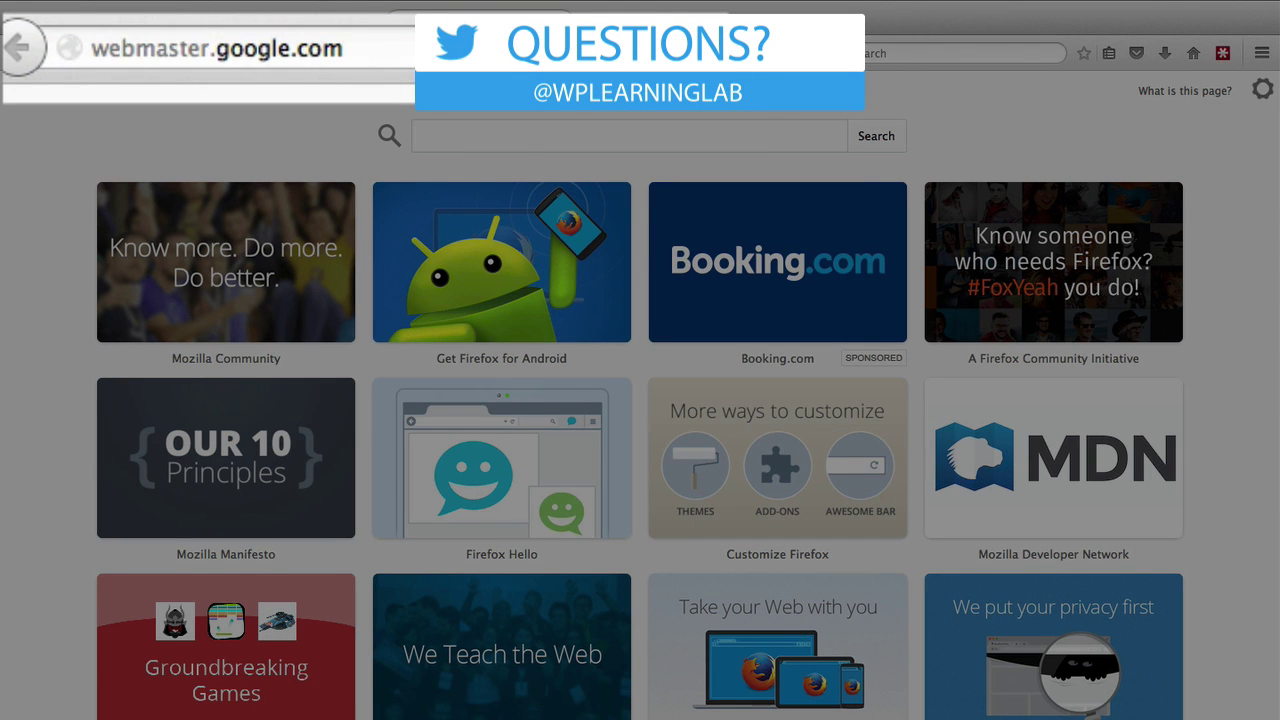
pyautogui.press('Return')
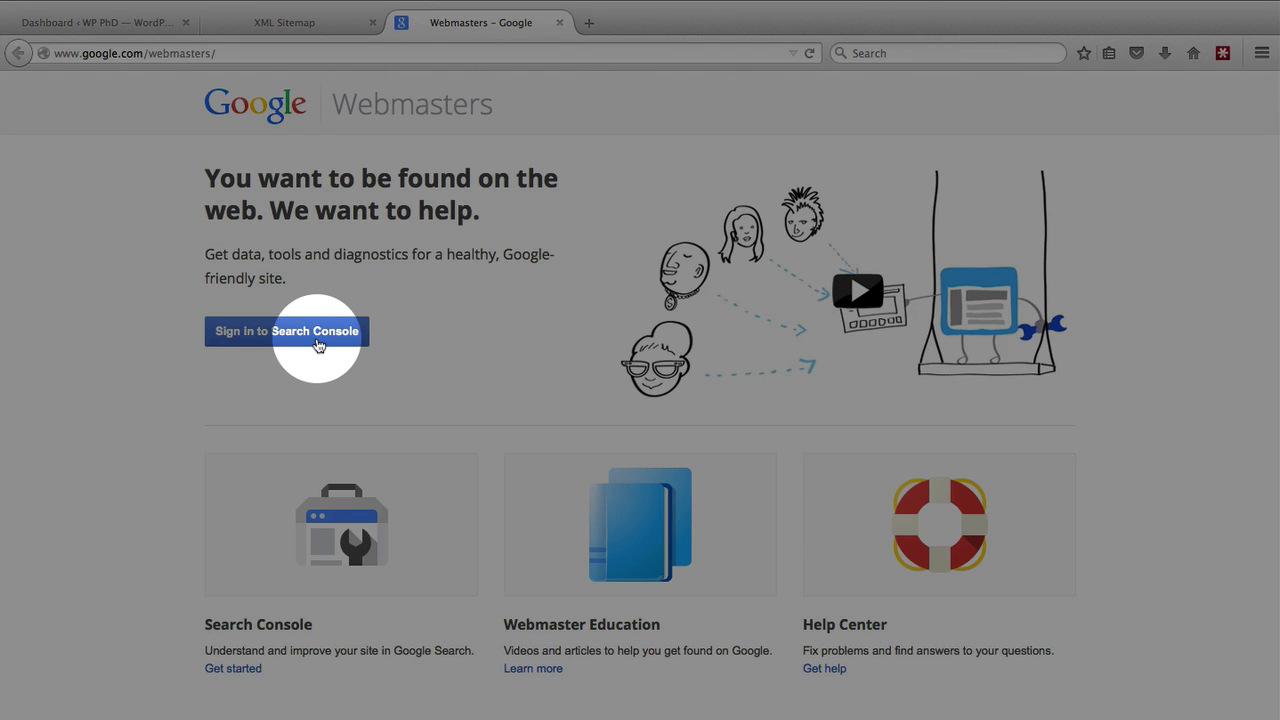
pyautogui.click(317, 341)
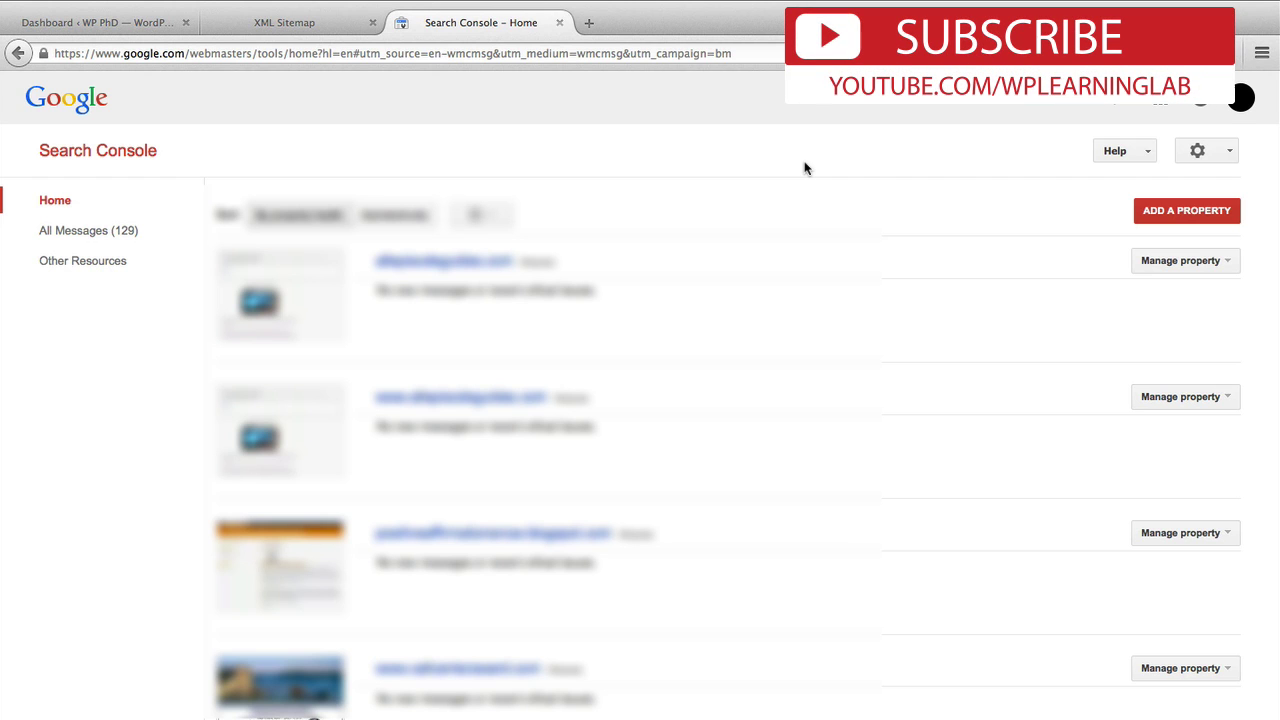
pyautogui.click(1208, 213)
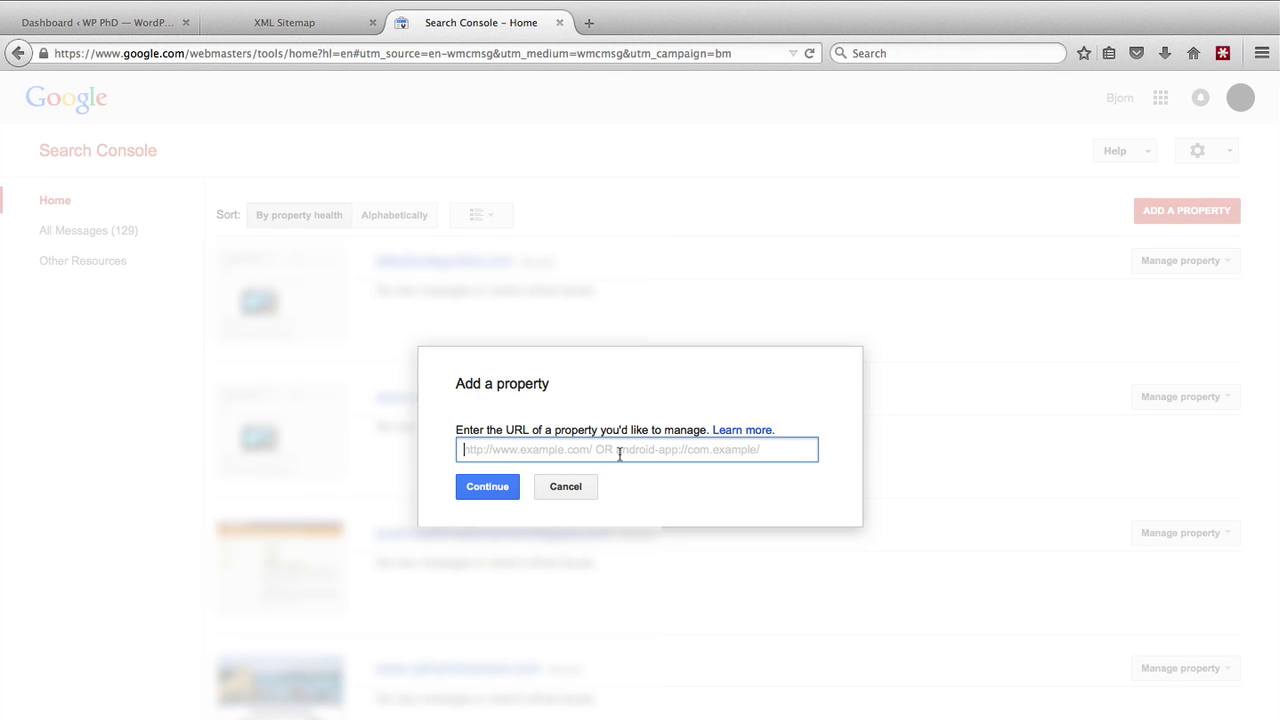
pyautogui.write('http://')
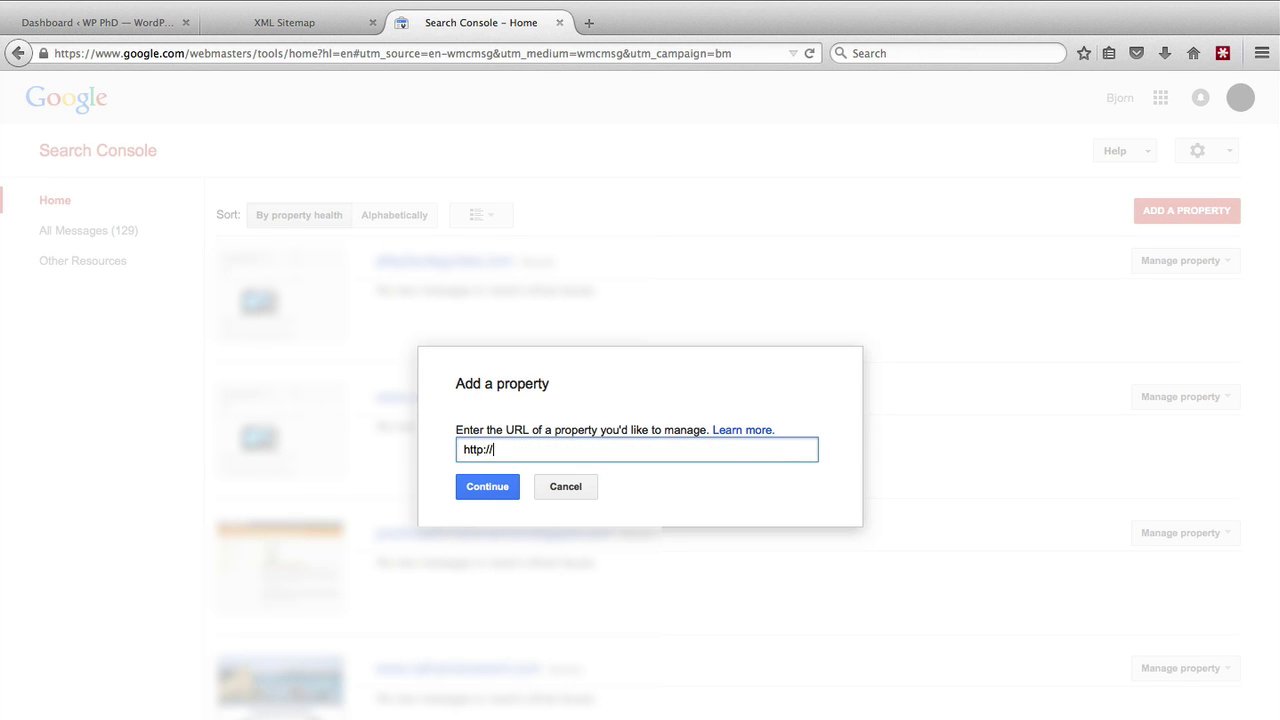
pyautogui.write('wp-pha')
pyautogui.write('.com')
pyautogui.click(488, 486)
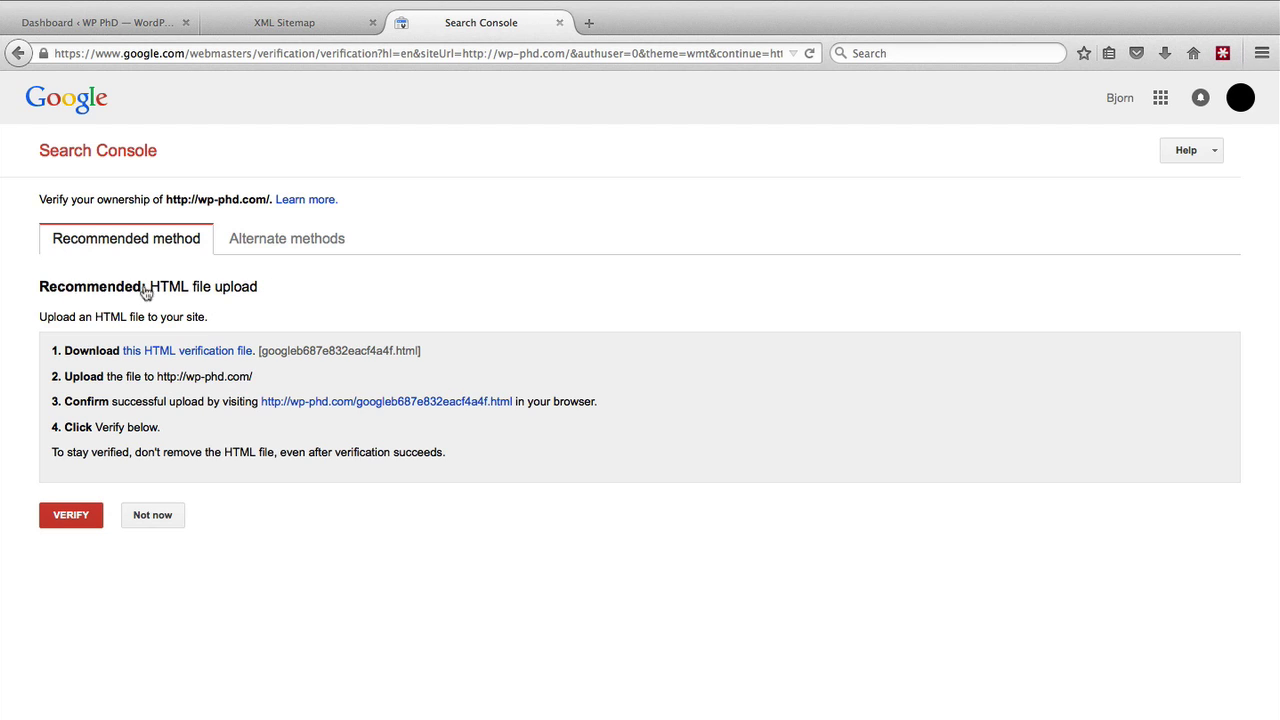
# - Switch the verification page to Alternate methods to list HTML tag and the other options
pyautogui.click(271, 244)
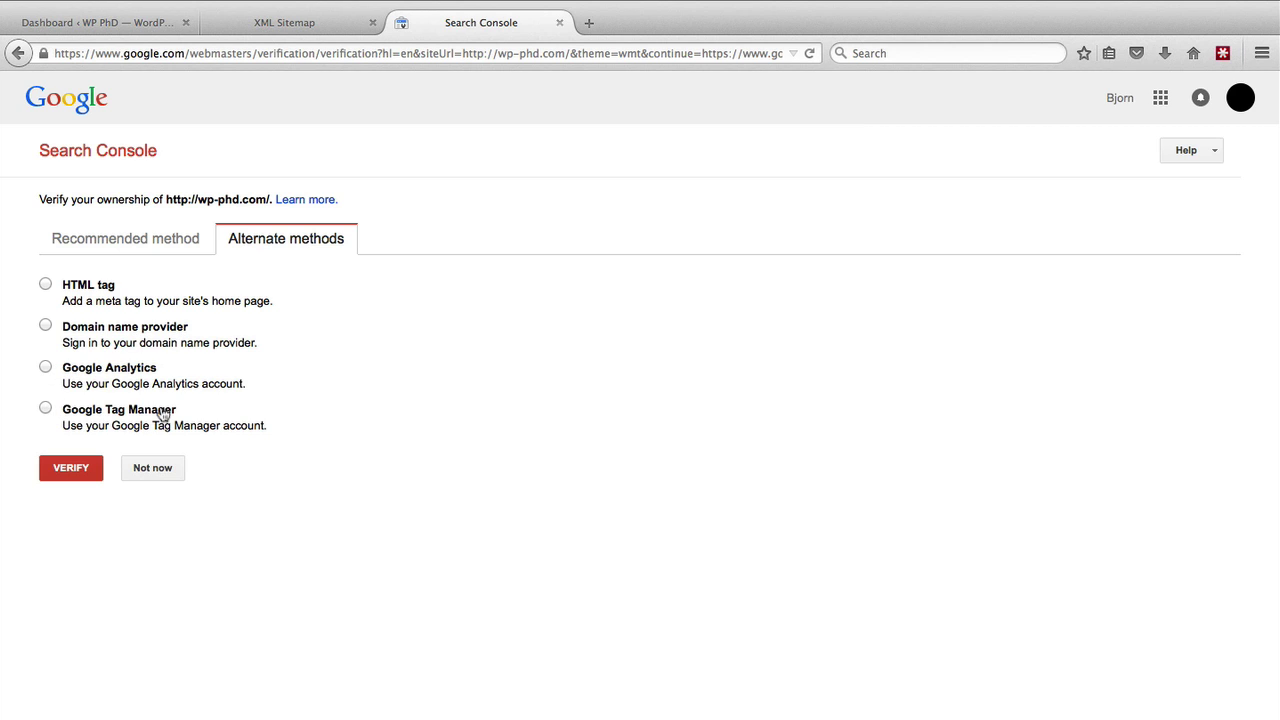
pyautogui.click(172, 238)
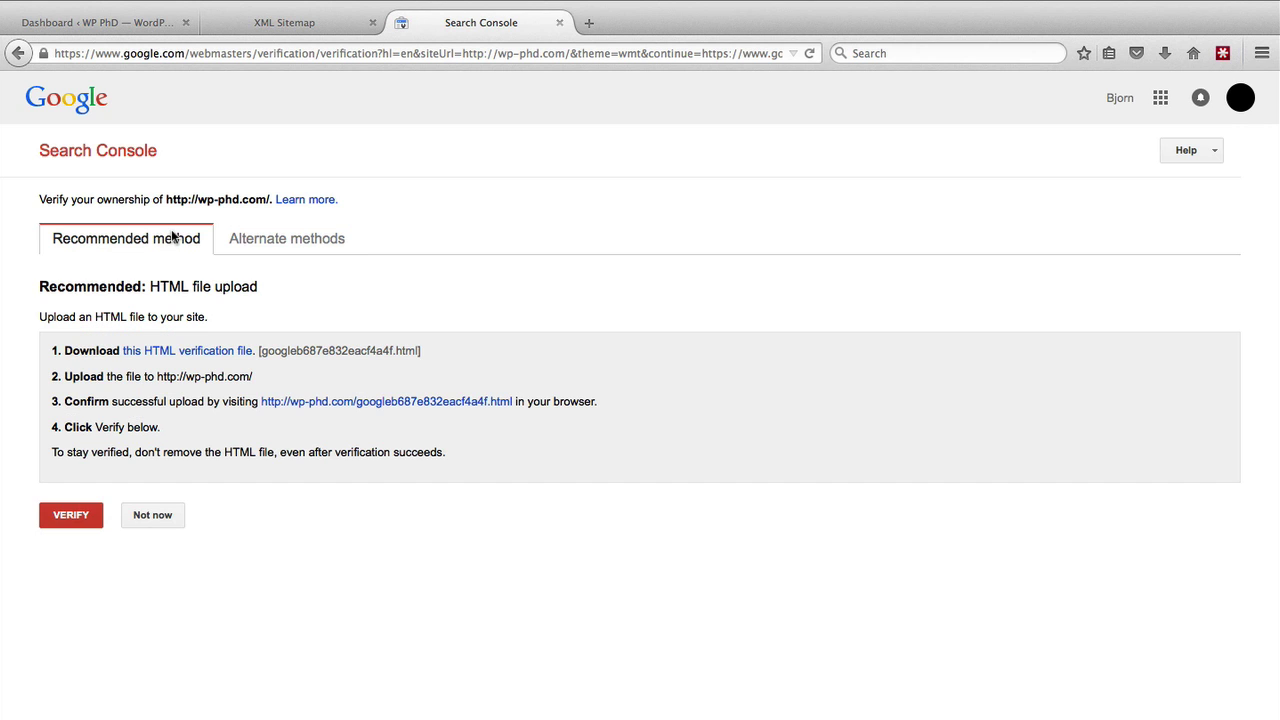
pyautogui.click(264, 240)
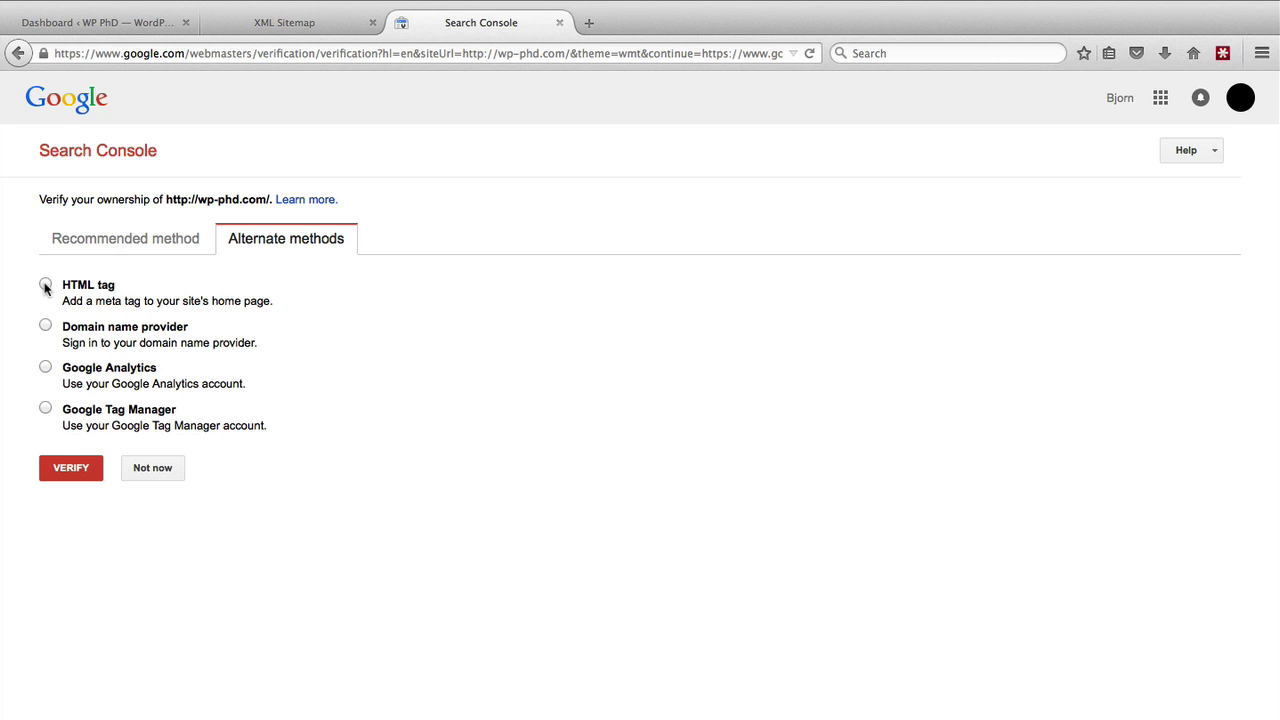
# - Choose HTML tag verification and select the full google-site-verification meta tag
pyautogui.click(45, 286)
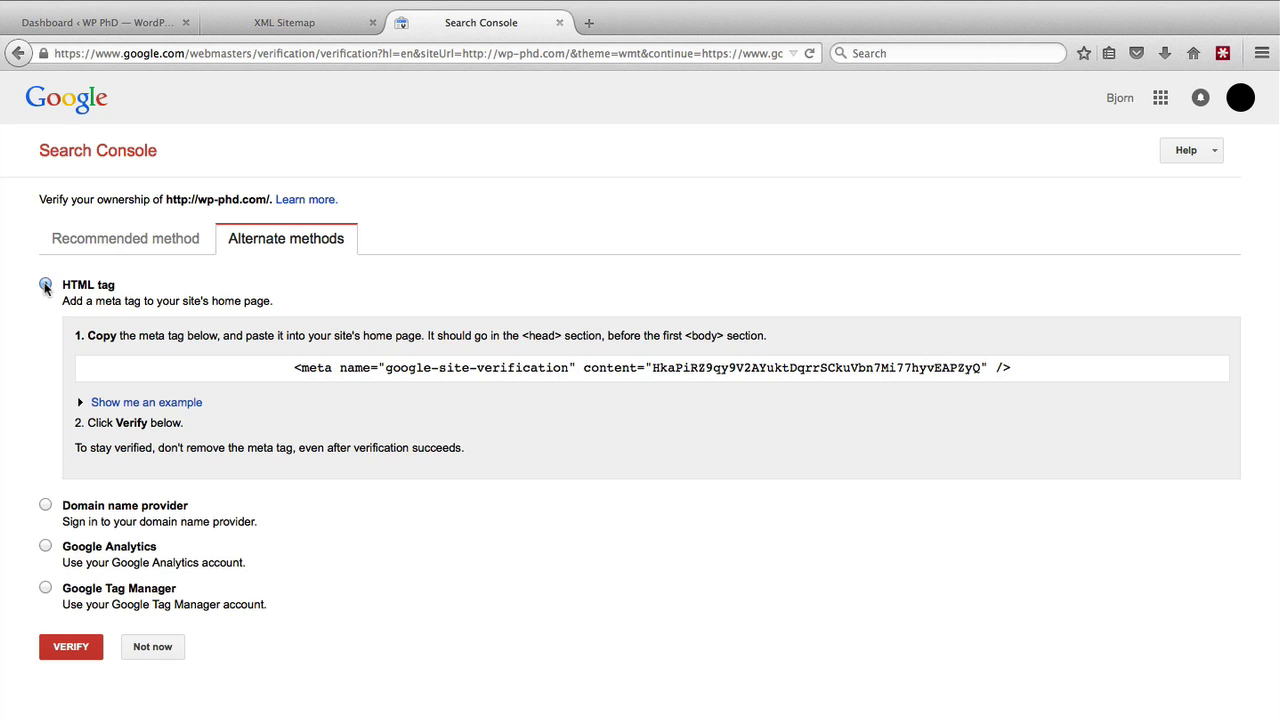
pyautogui.click(292, 368)
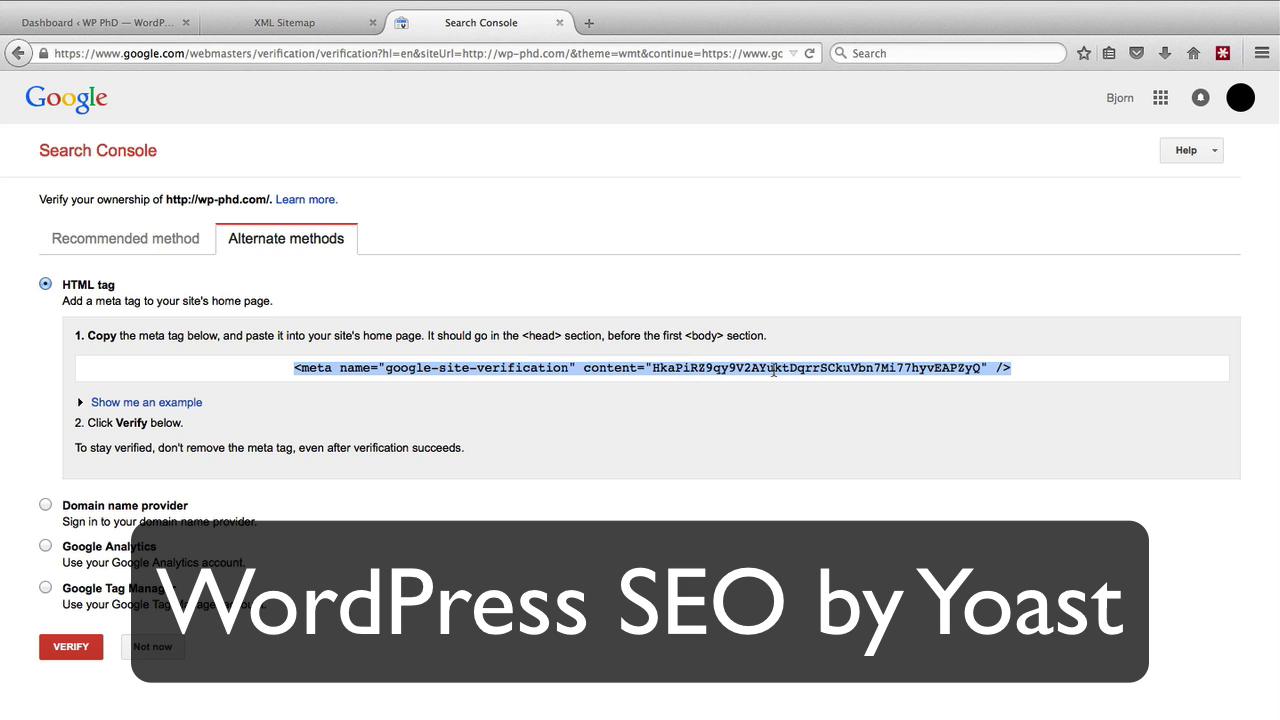
pyautogui.click(776, 396)
pyautogui.click(908, 368)
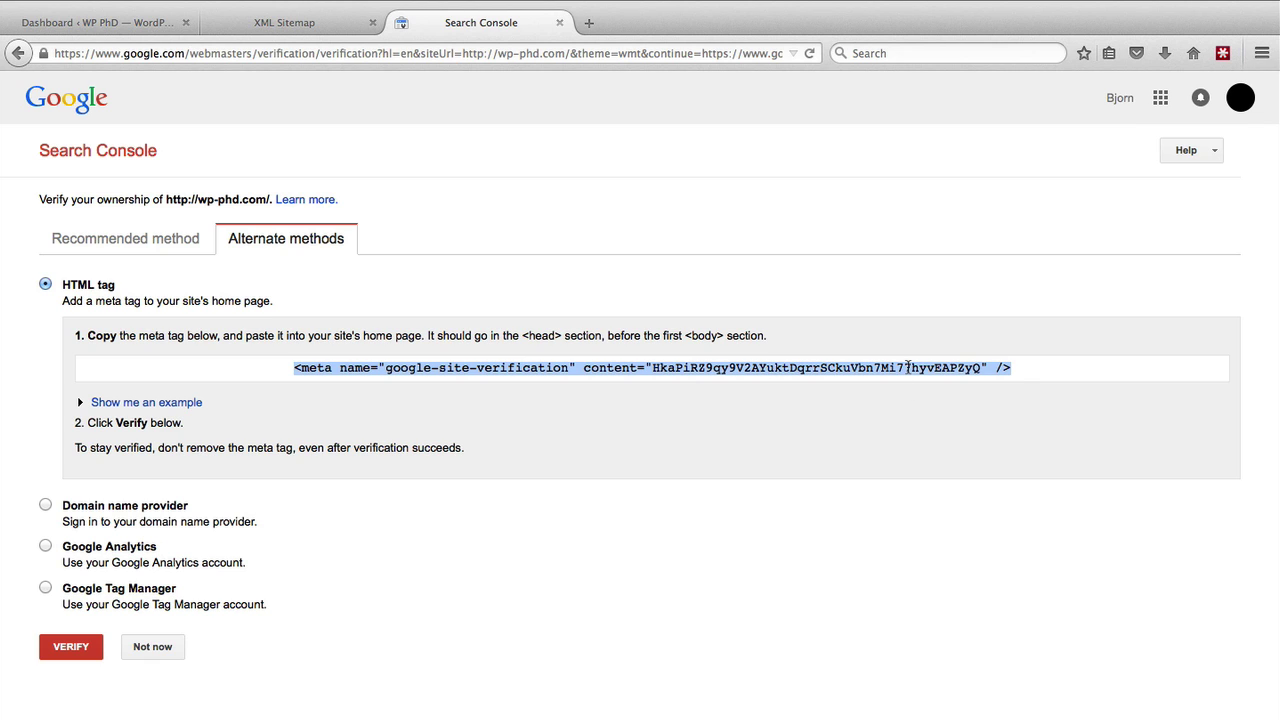
pyautogui.click(1037, 392)
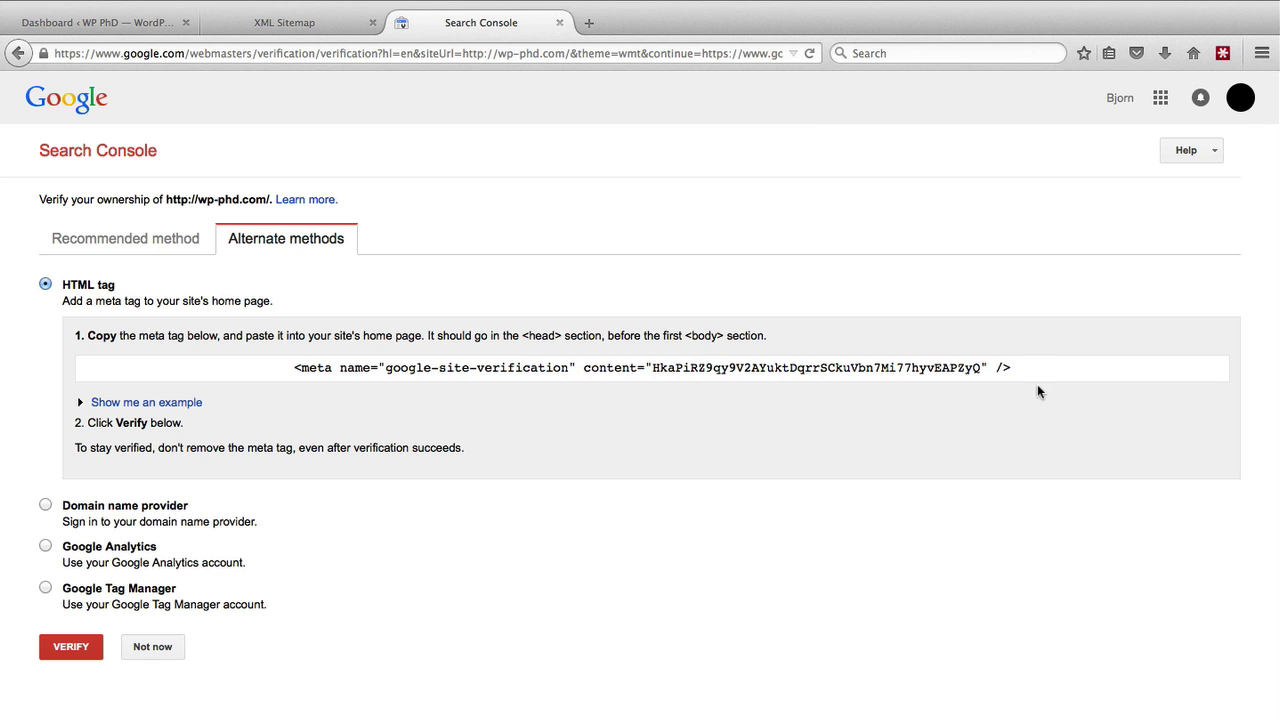
pyautogui.click(981, 372)
pyautogui.click(981, 373)
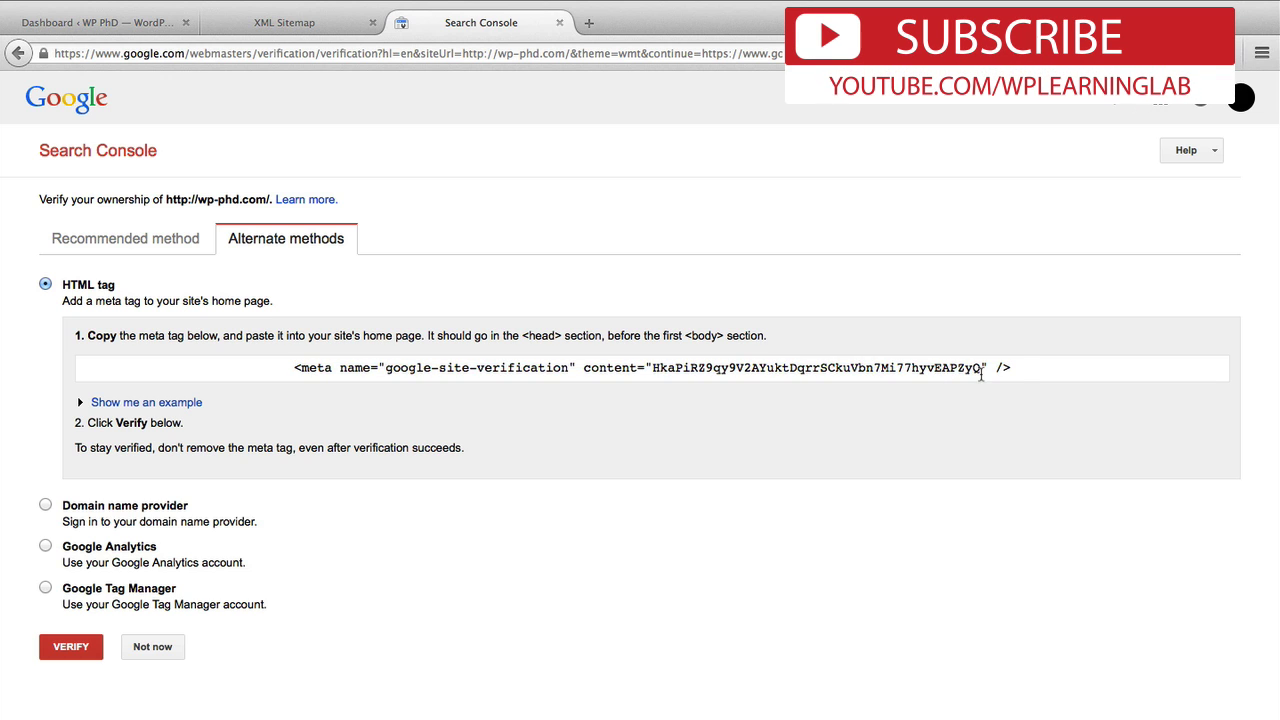
pyautogui.click(981, 373)
pyautogui.press('super+c')
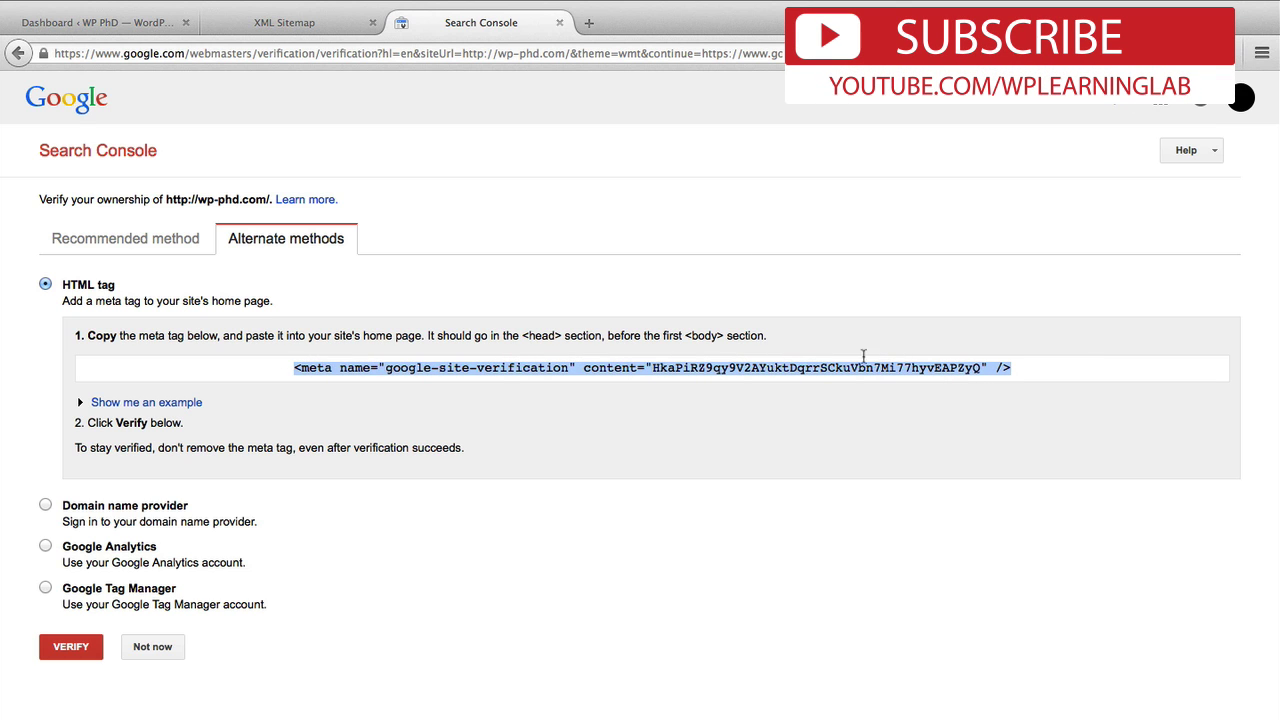
# - Paste the meta tag into the address bar and cut out only its verification code
pyautogui.click(589, 56)
pyautogui.press('super+v')
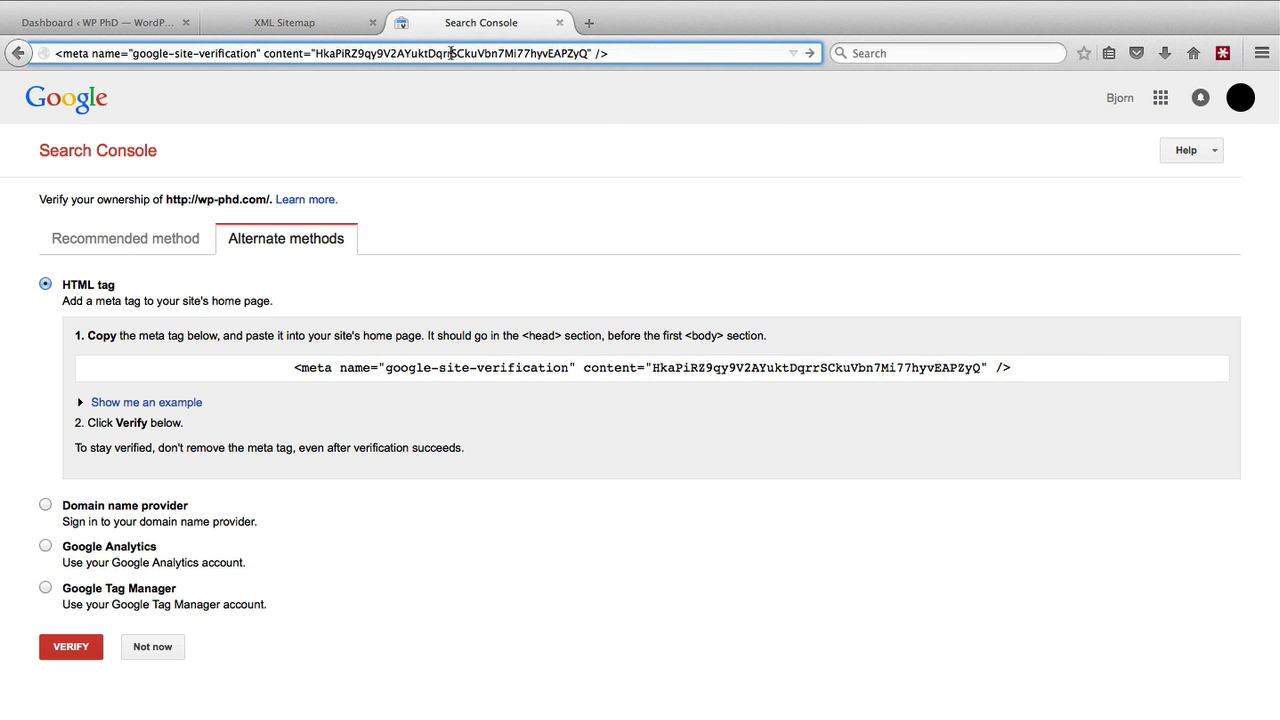
pyautogui.doubleClick(451, 53)
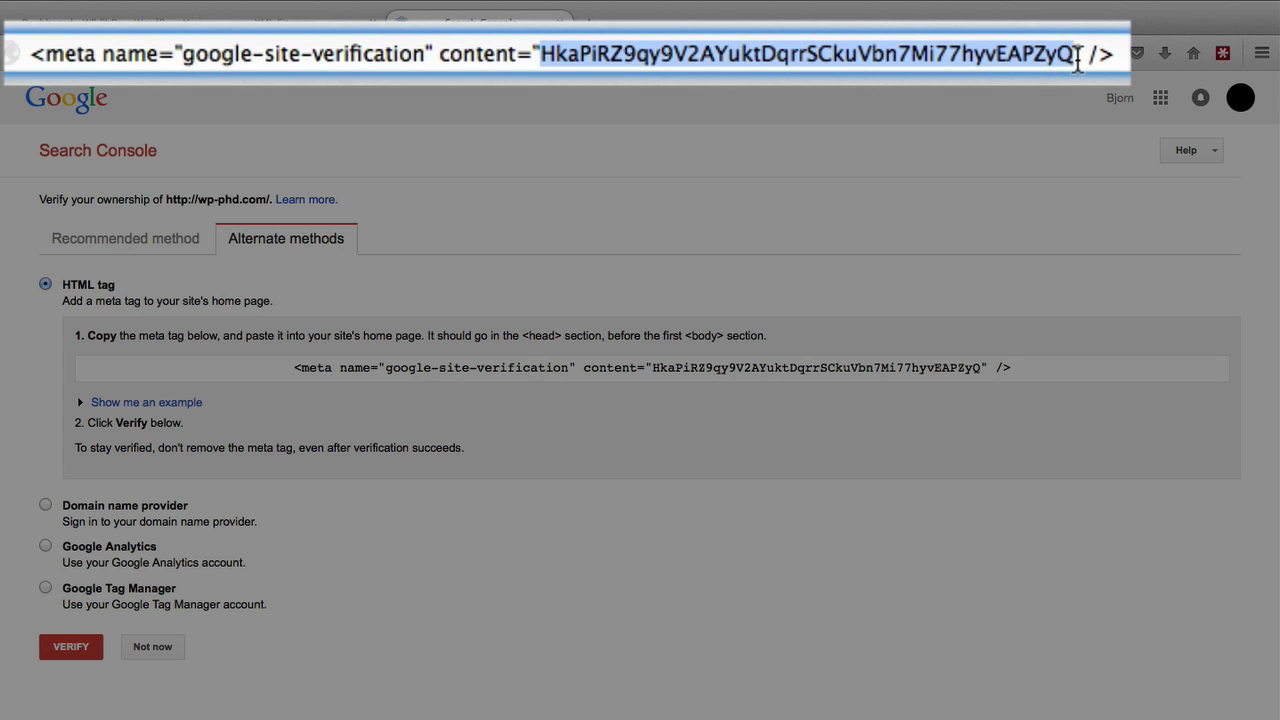
pyautogui.press('super+x')
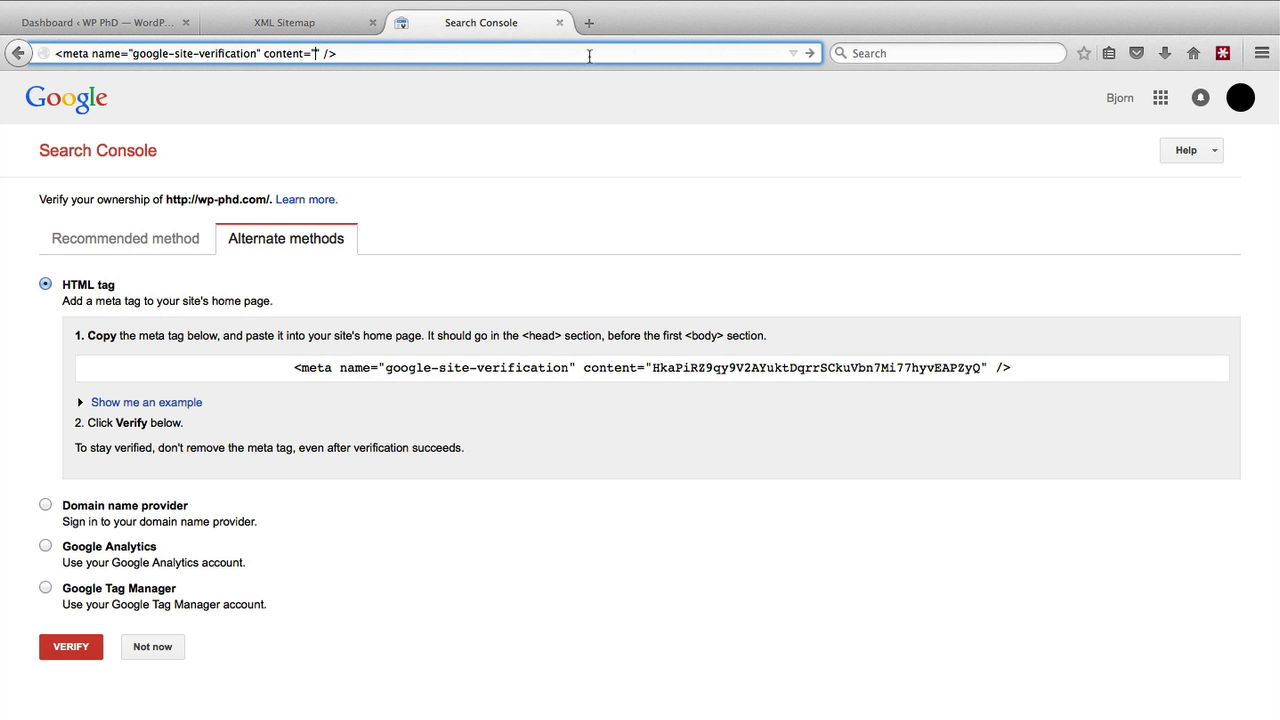
# - In the WordPress Dashboard tab, go to SEO > General in the sidebar
pyautogui.click(110, 24)
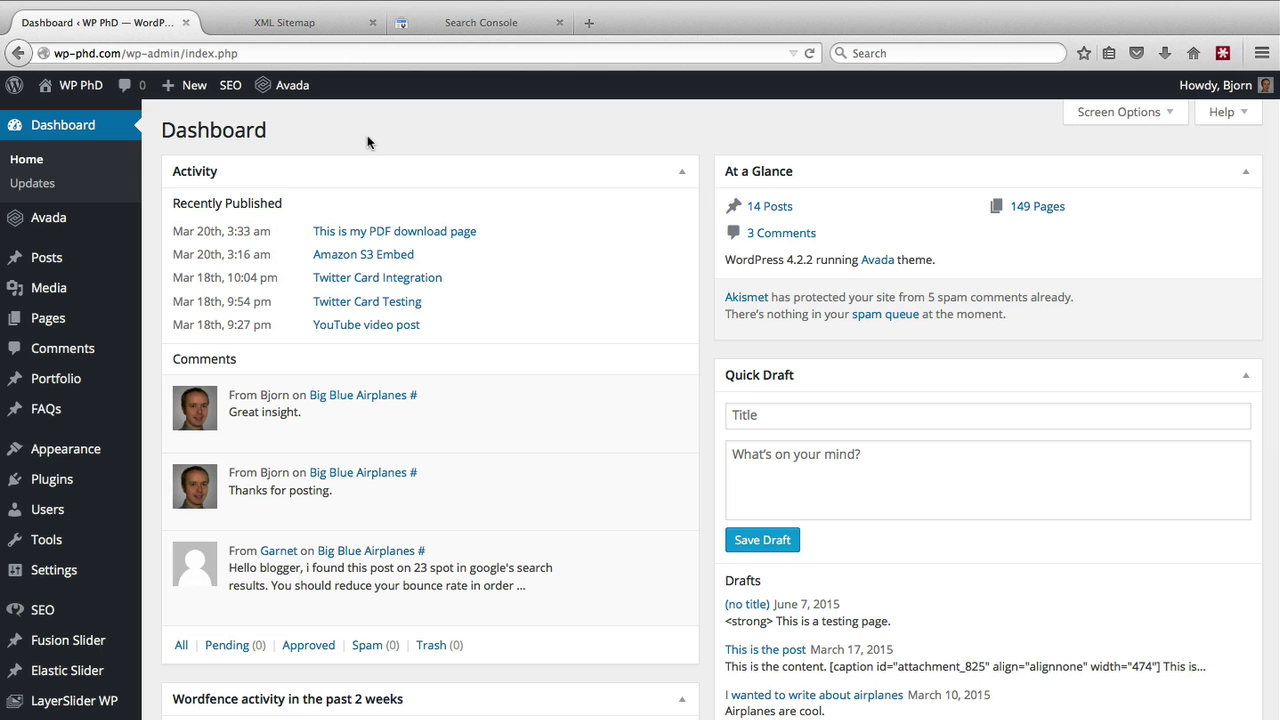
pyautogui.moveTo(37, 612)
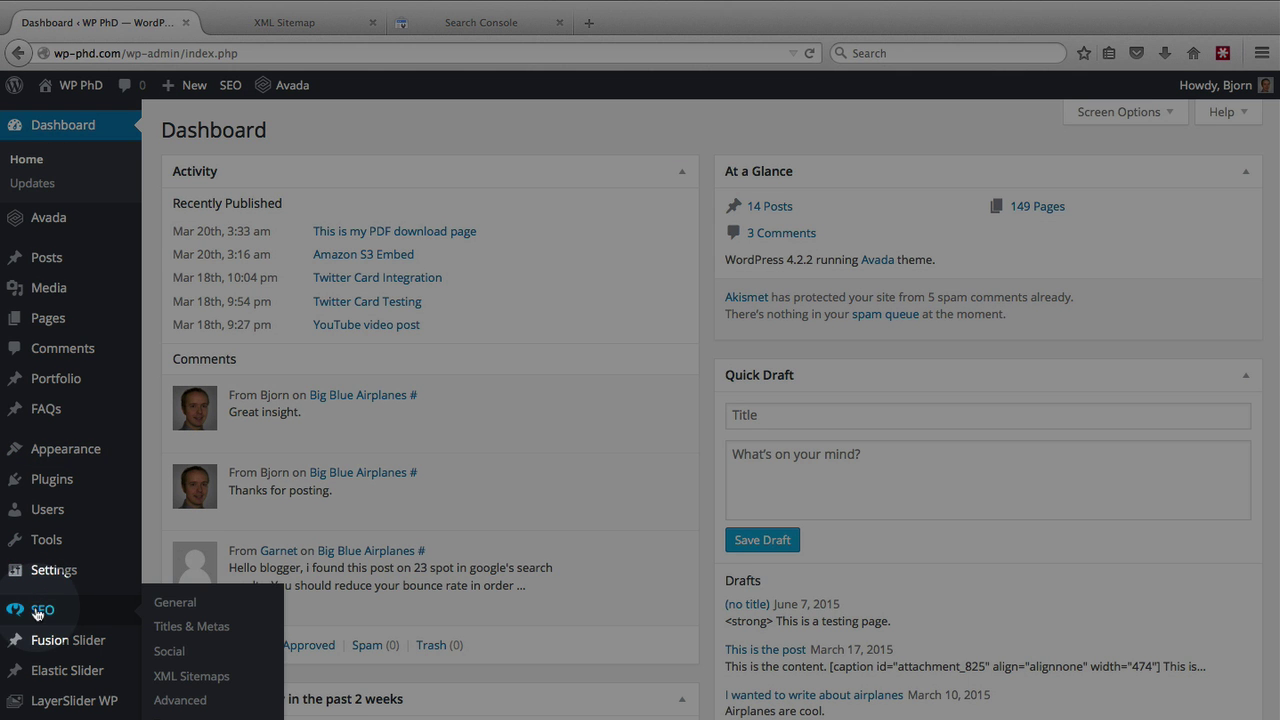
pyautogui.click(183, 612)
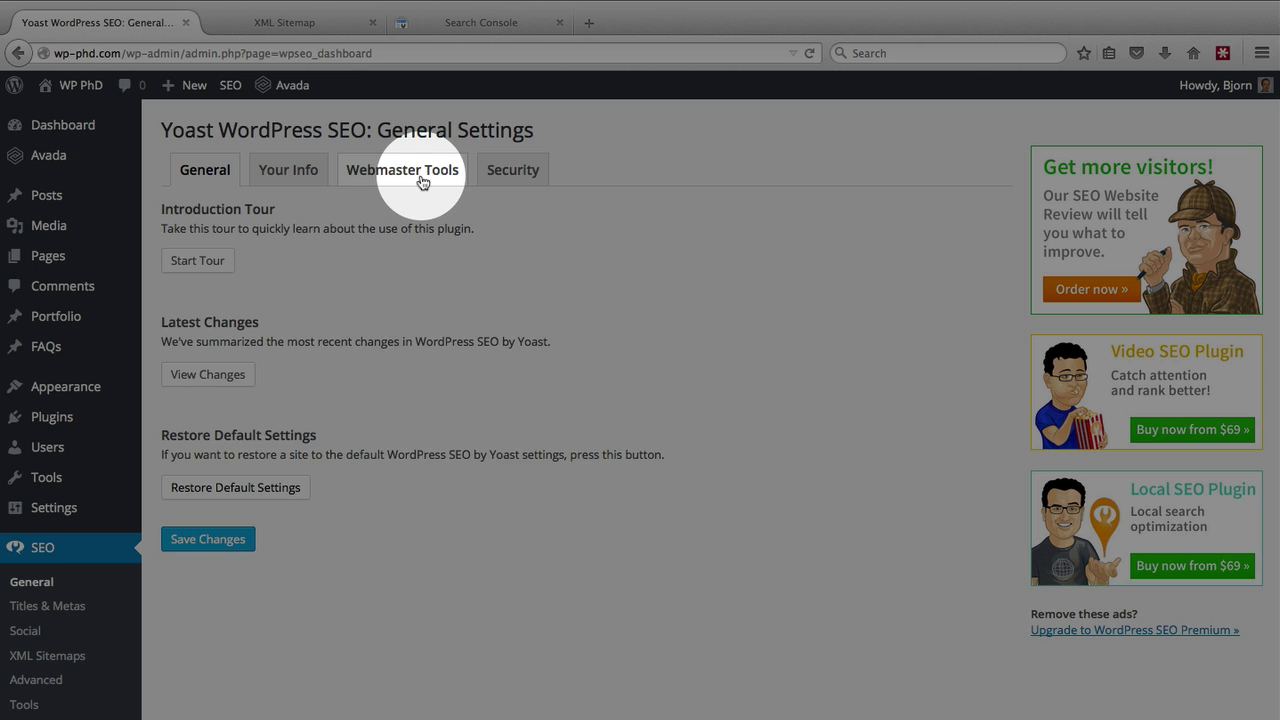
# - Paste the code into Yoast's Webmaster Tools Google Search Console field, save, and return to Search Console
pyautogui.click(424, 181)
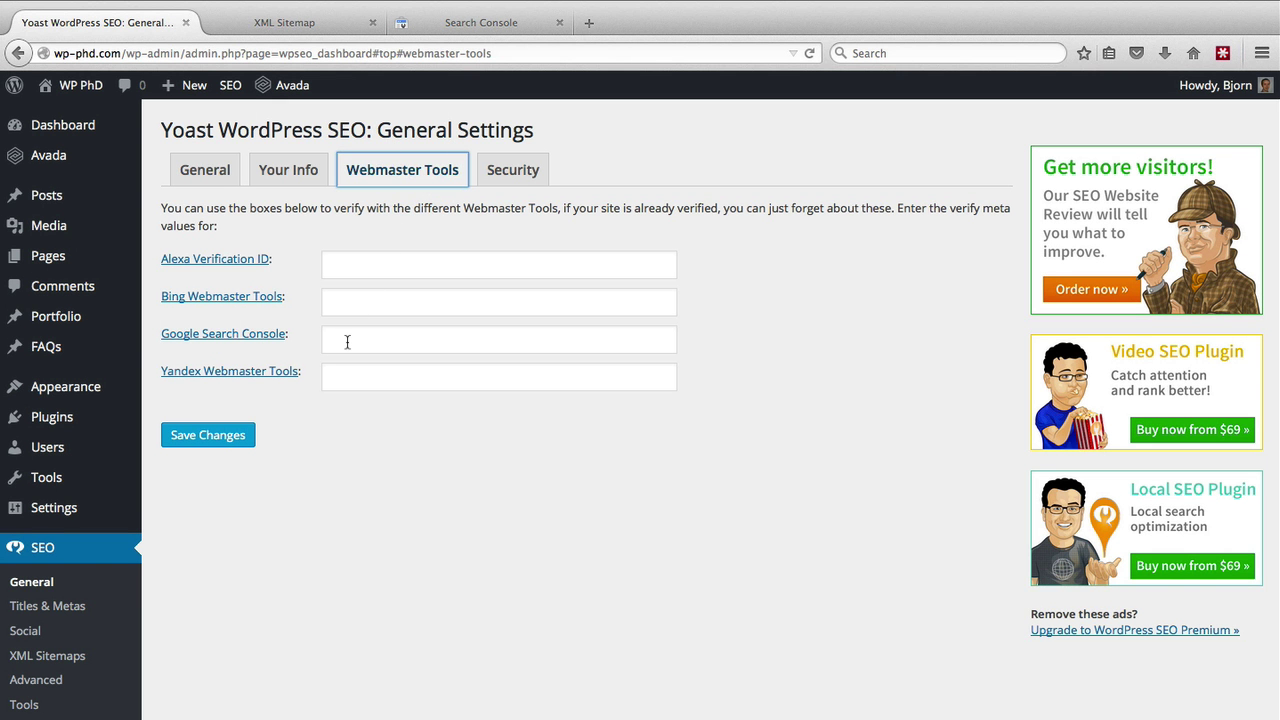
pyautogui.click(347, 342)
pyautogui.press('super+v')
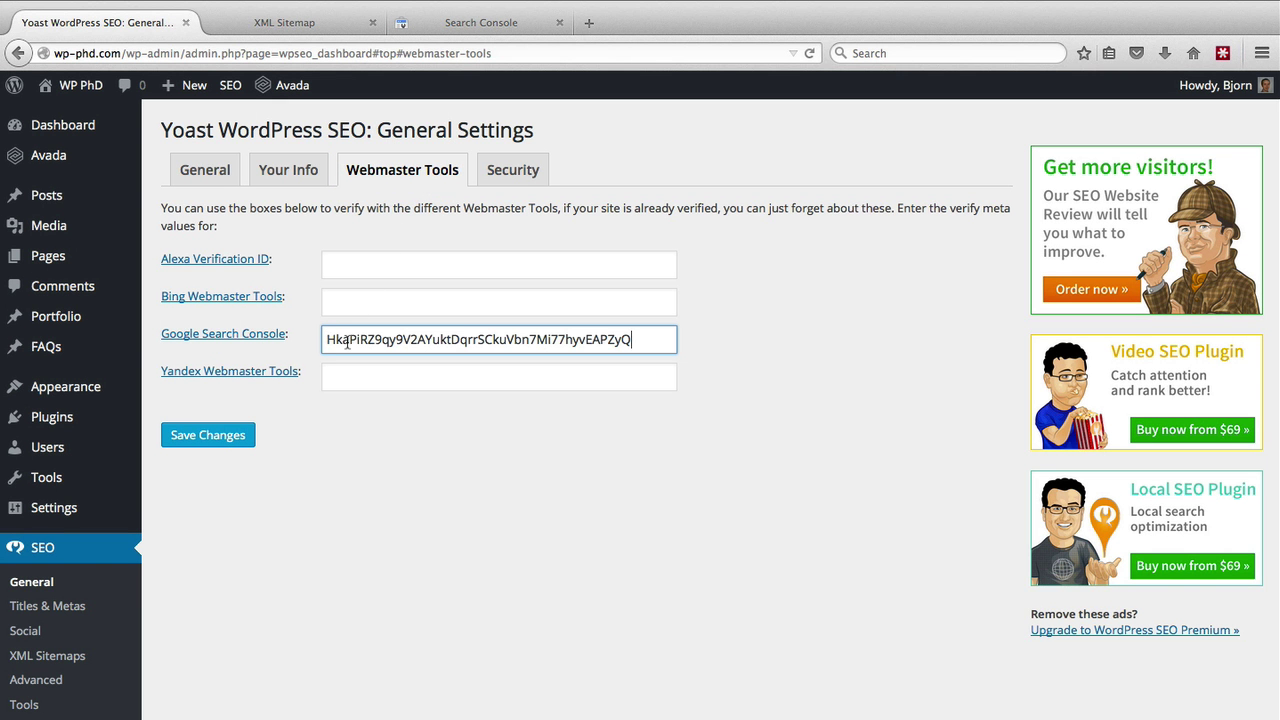
pyautogui.click(225, 437)
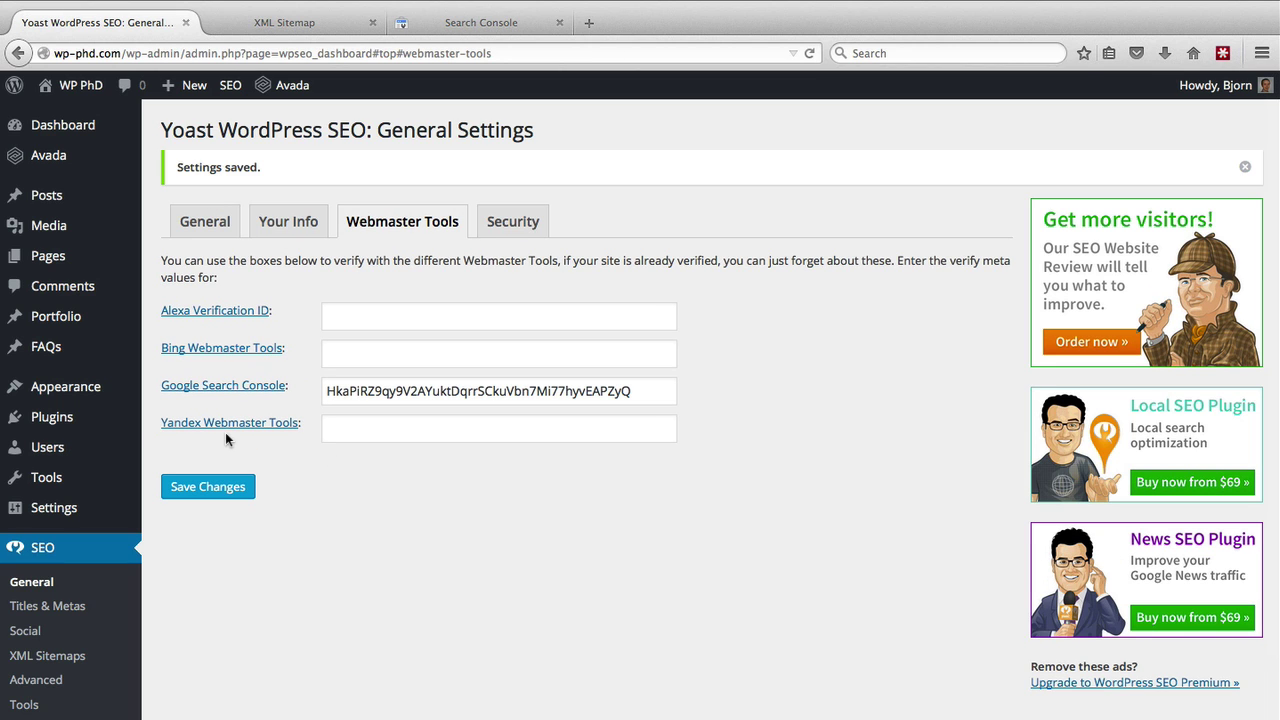
pyautogui.click(432, 26)
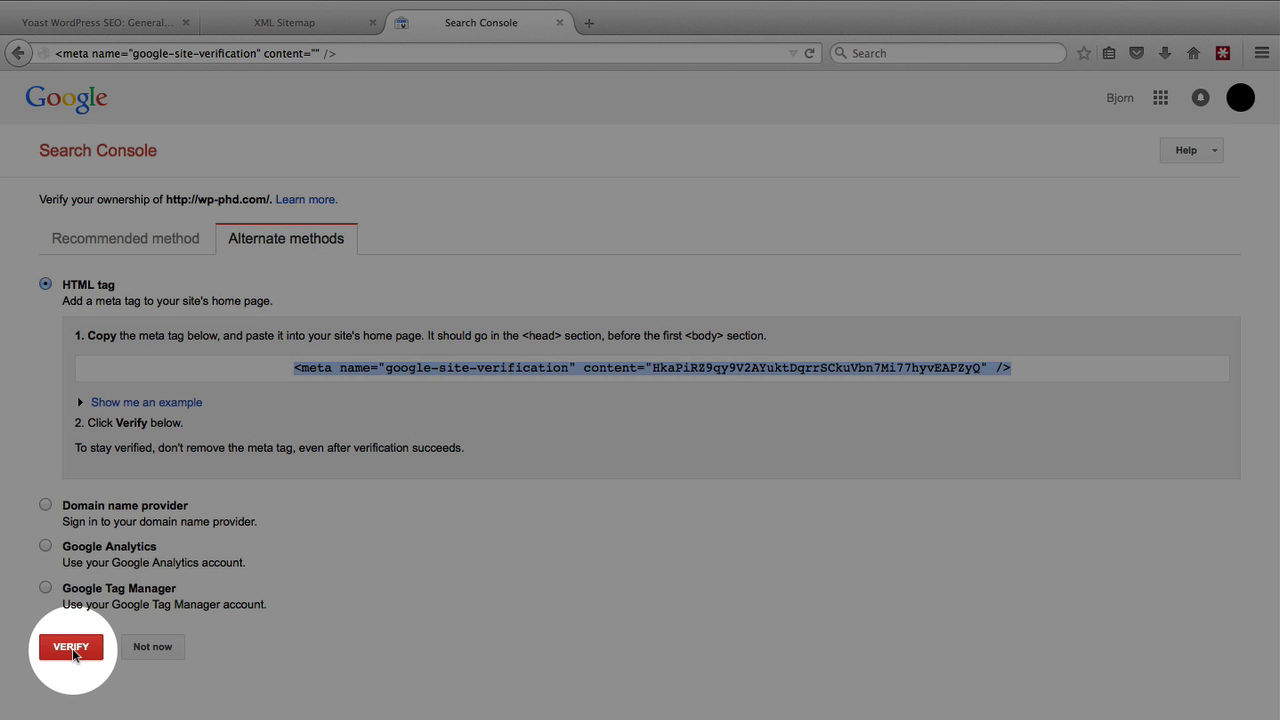
pyautogui.click(72, 648)
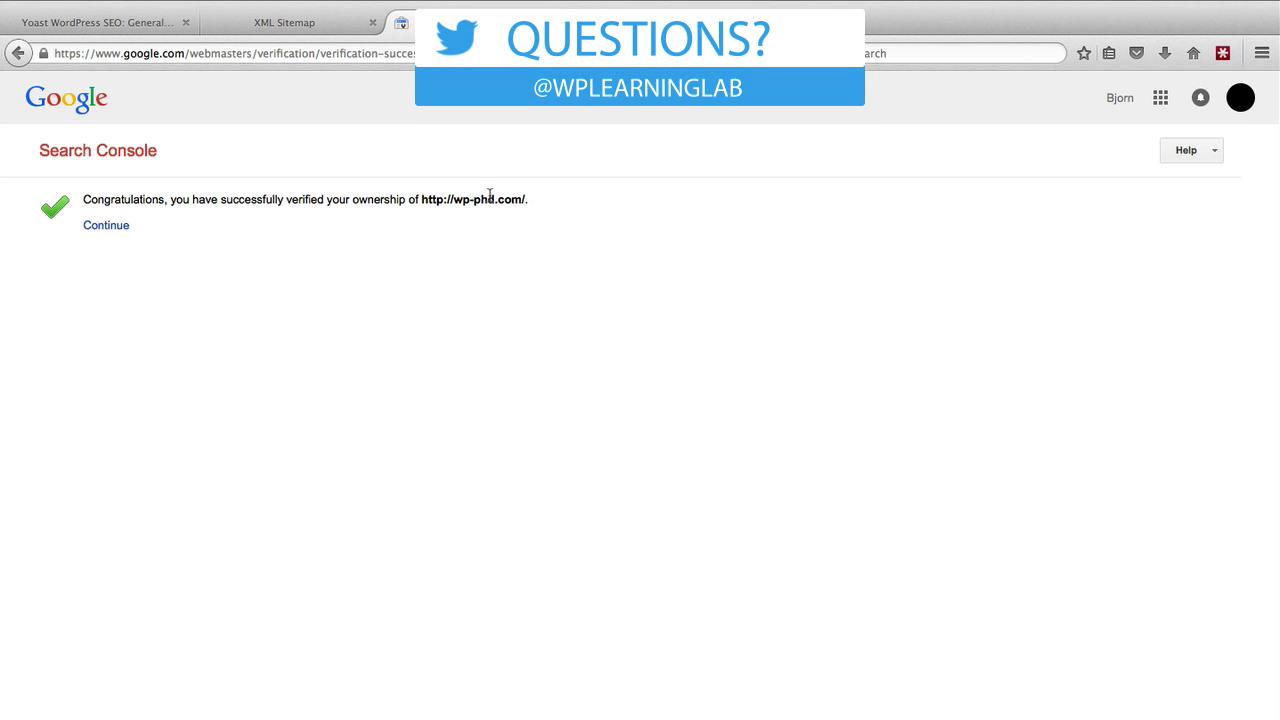
pyautogui.click(107, 226)
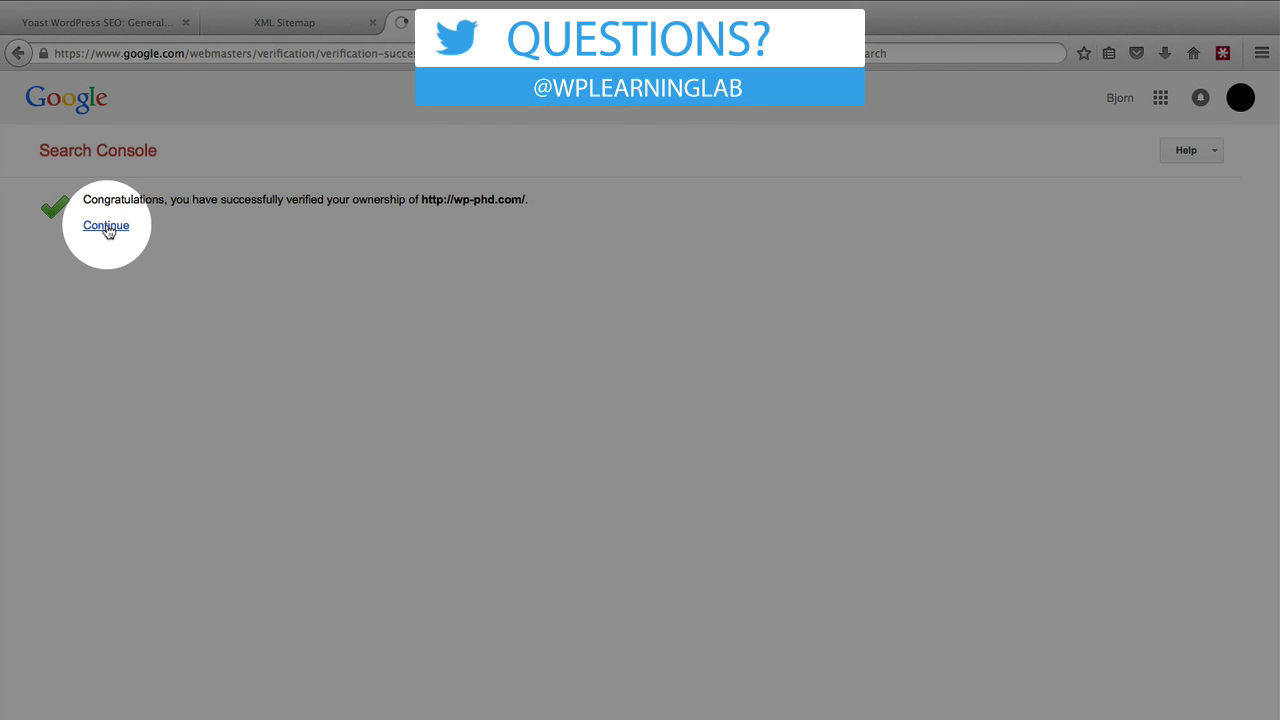